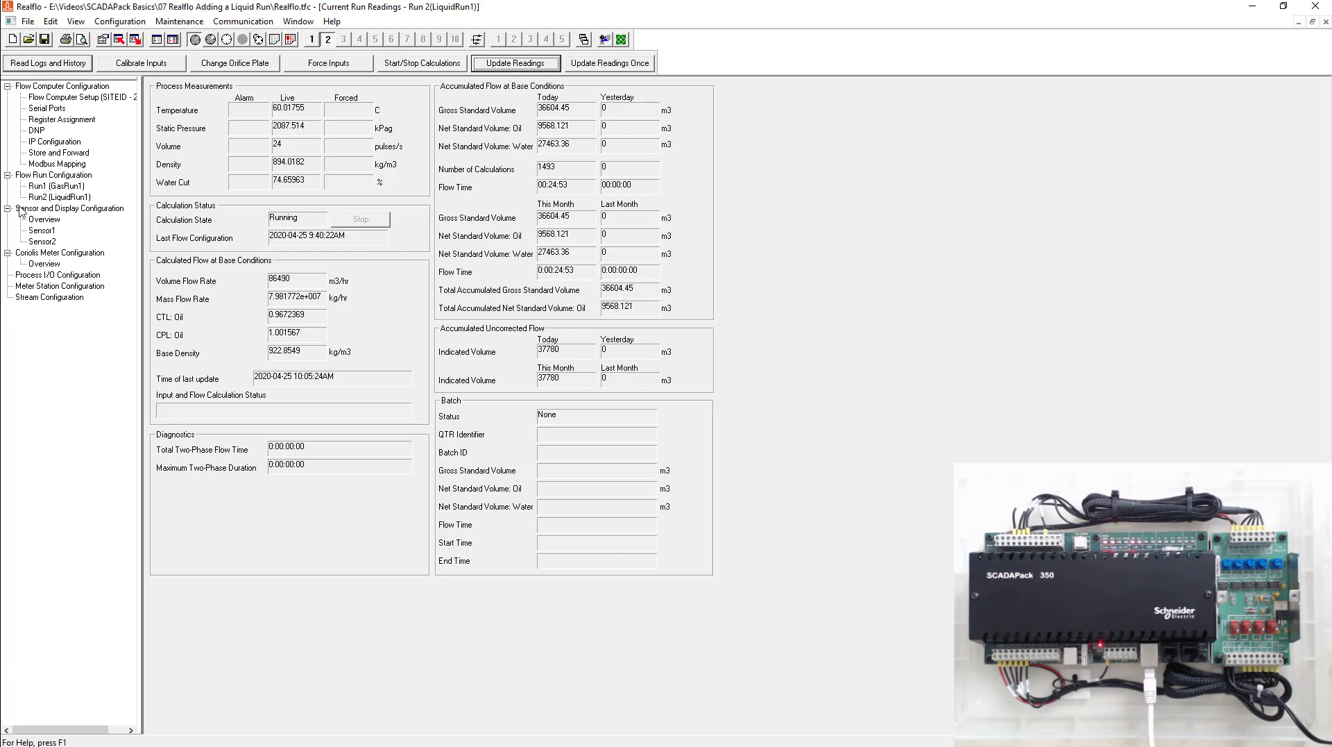
- Set the number of runs to 3 in the flow computer setup
left_click(120, 21)
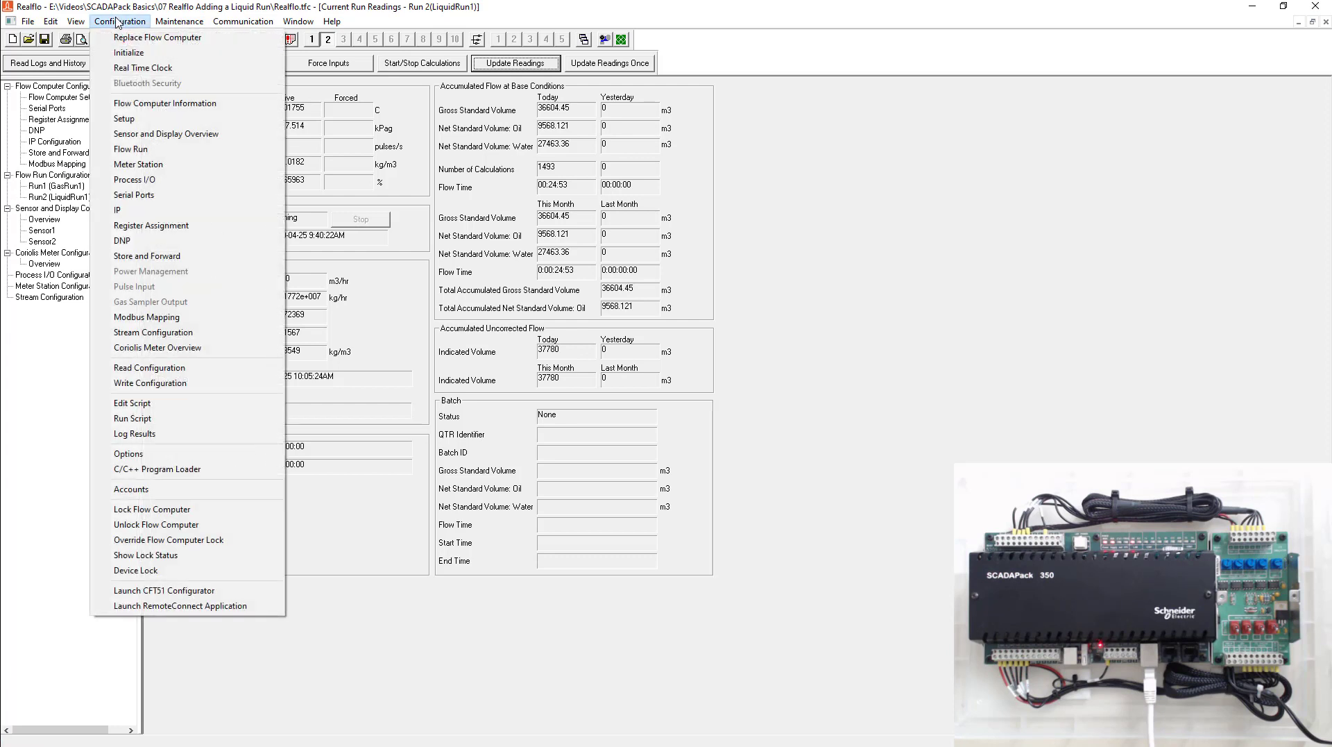
left_click(137, 120)
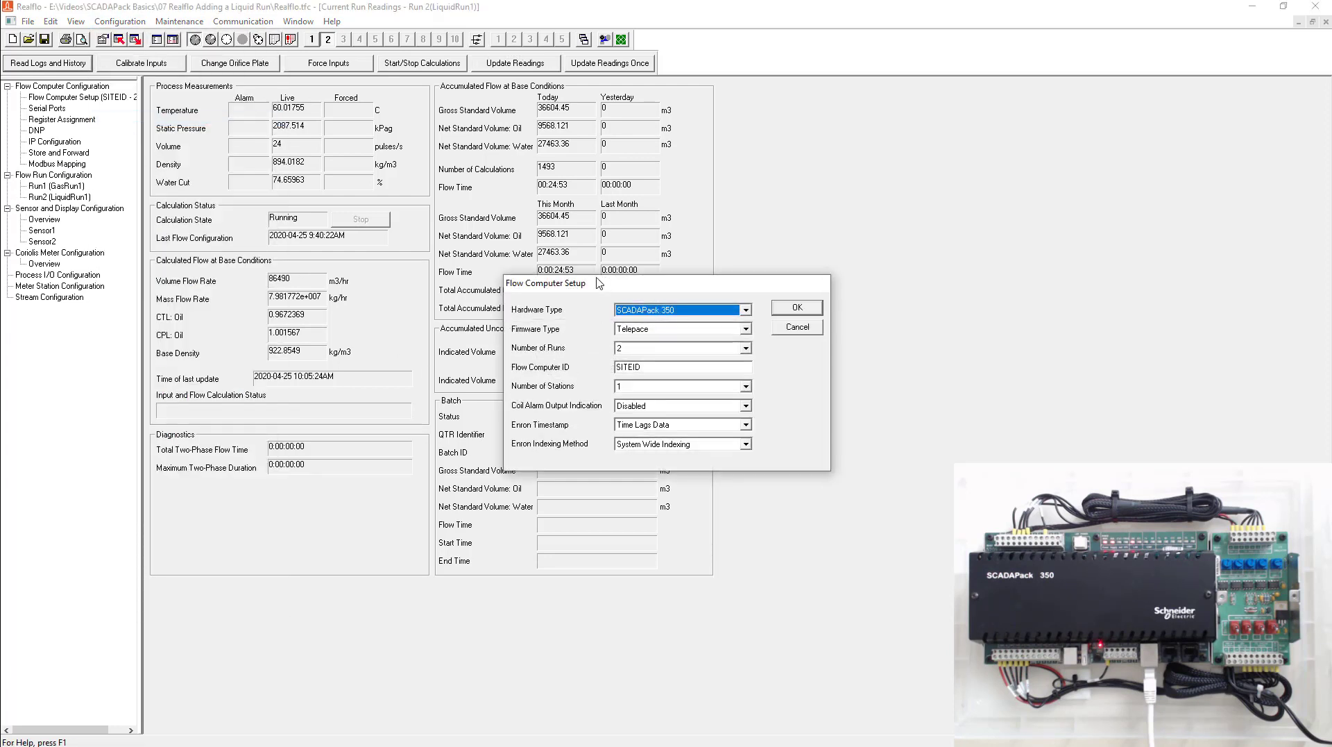
left_click(634, 350)
left_click(642, 378)
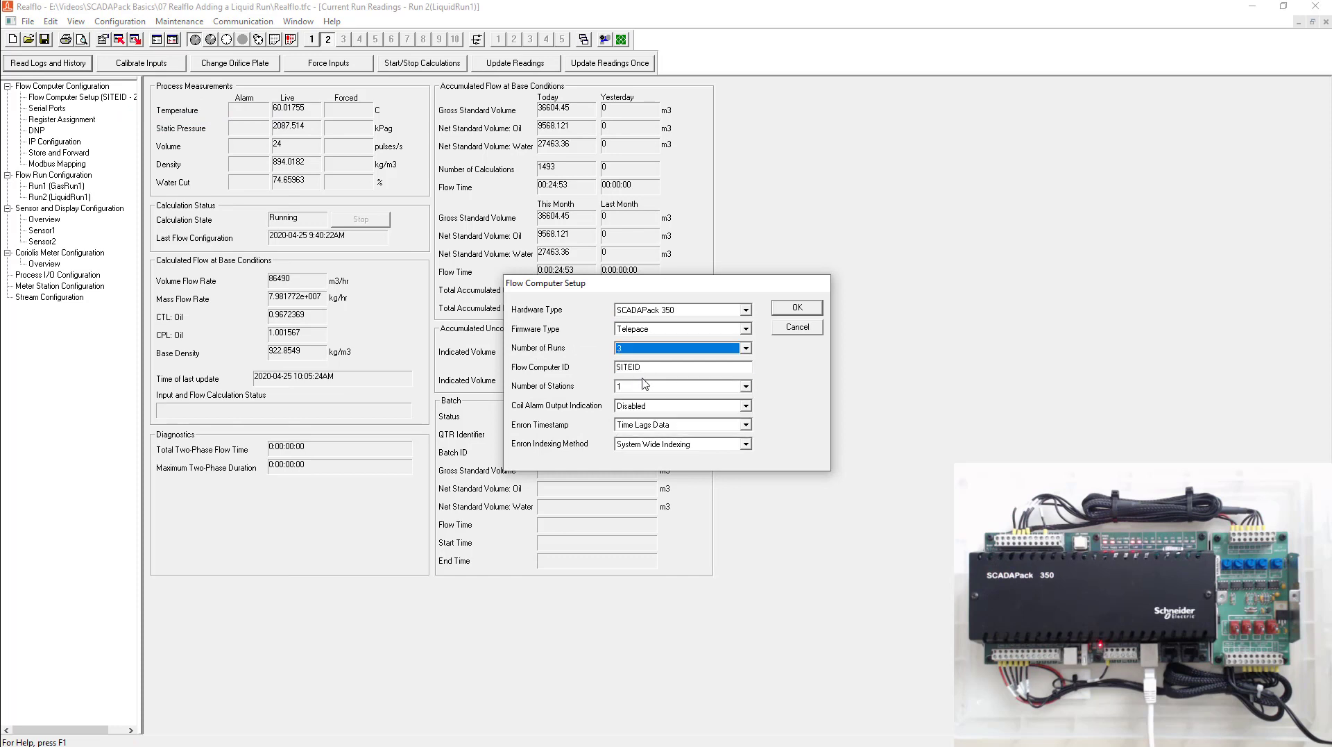
left_click(796, 313)
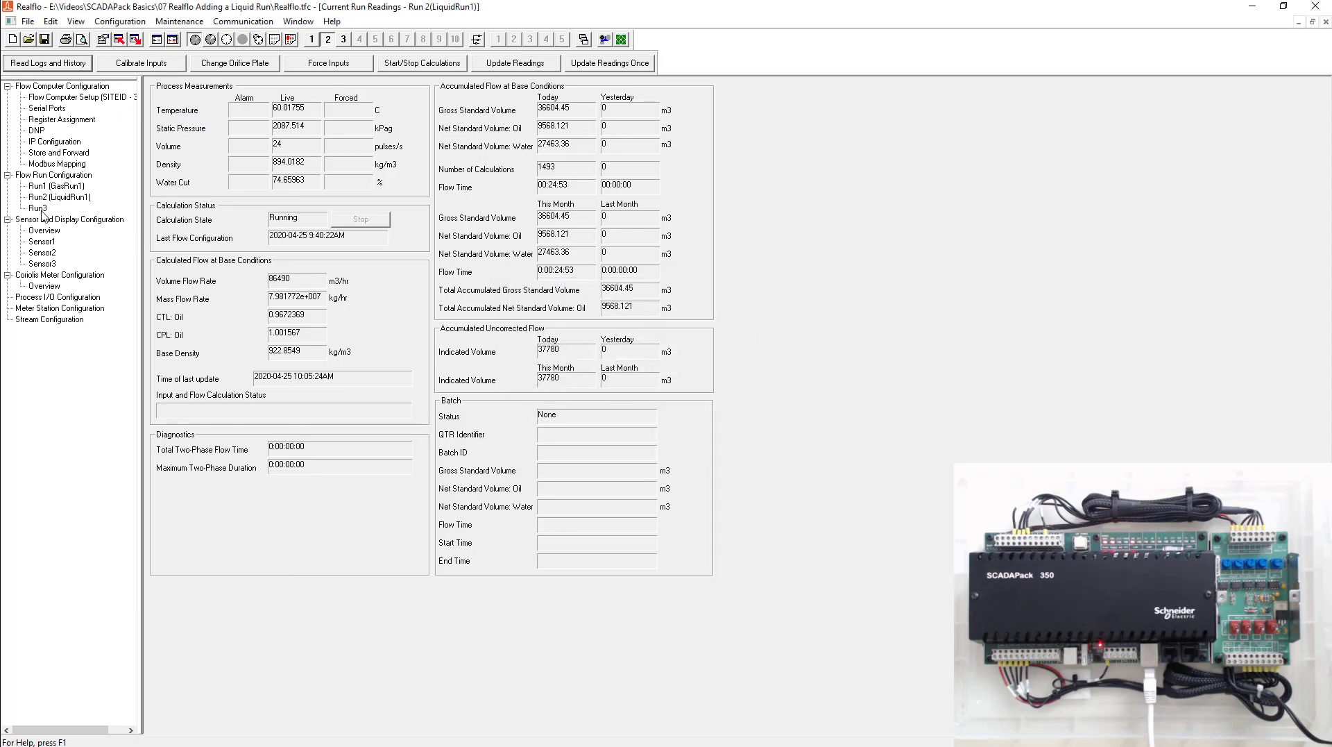
- Open the Run 3 configuration, set its run ID to WaterRun1 and its flow run type to Water
left_click(39, 208)
double_click(37, 208)
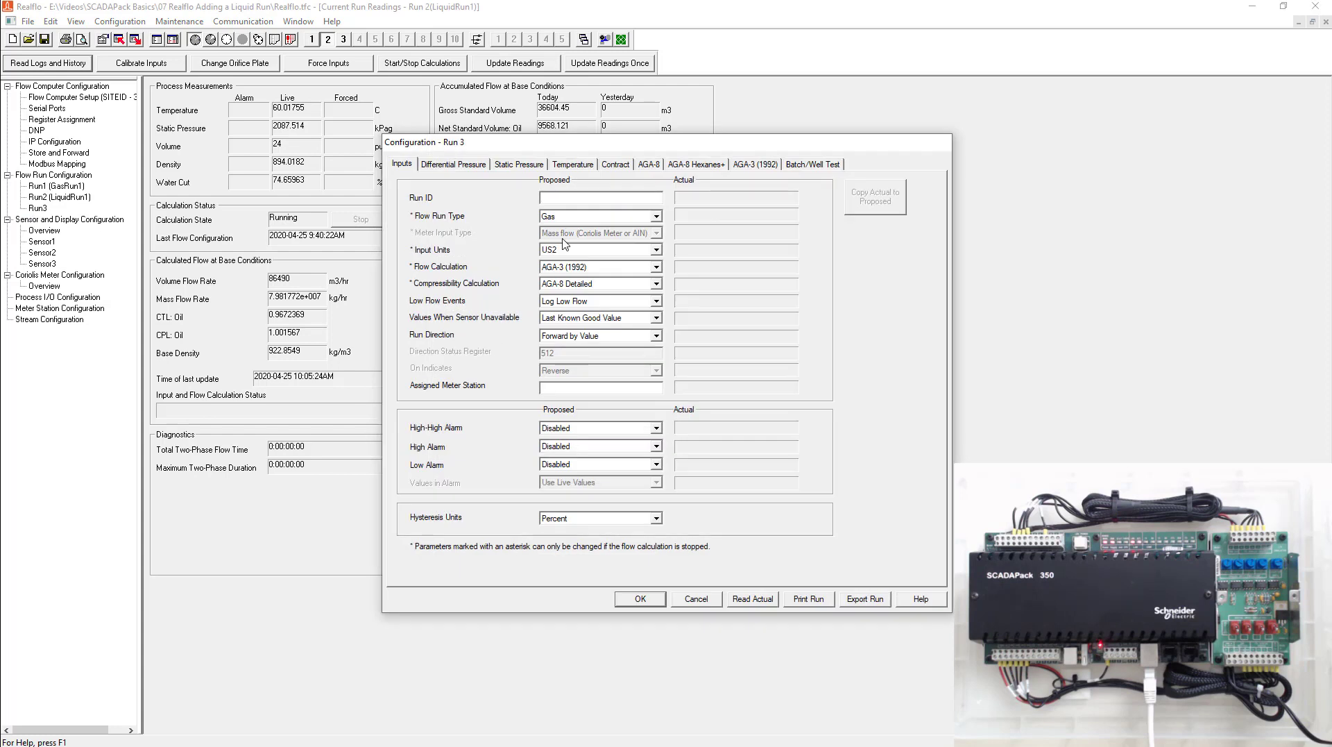
type("WaterRun1")
left_click(566, 217)
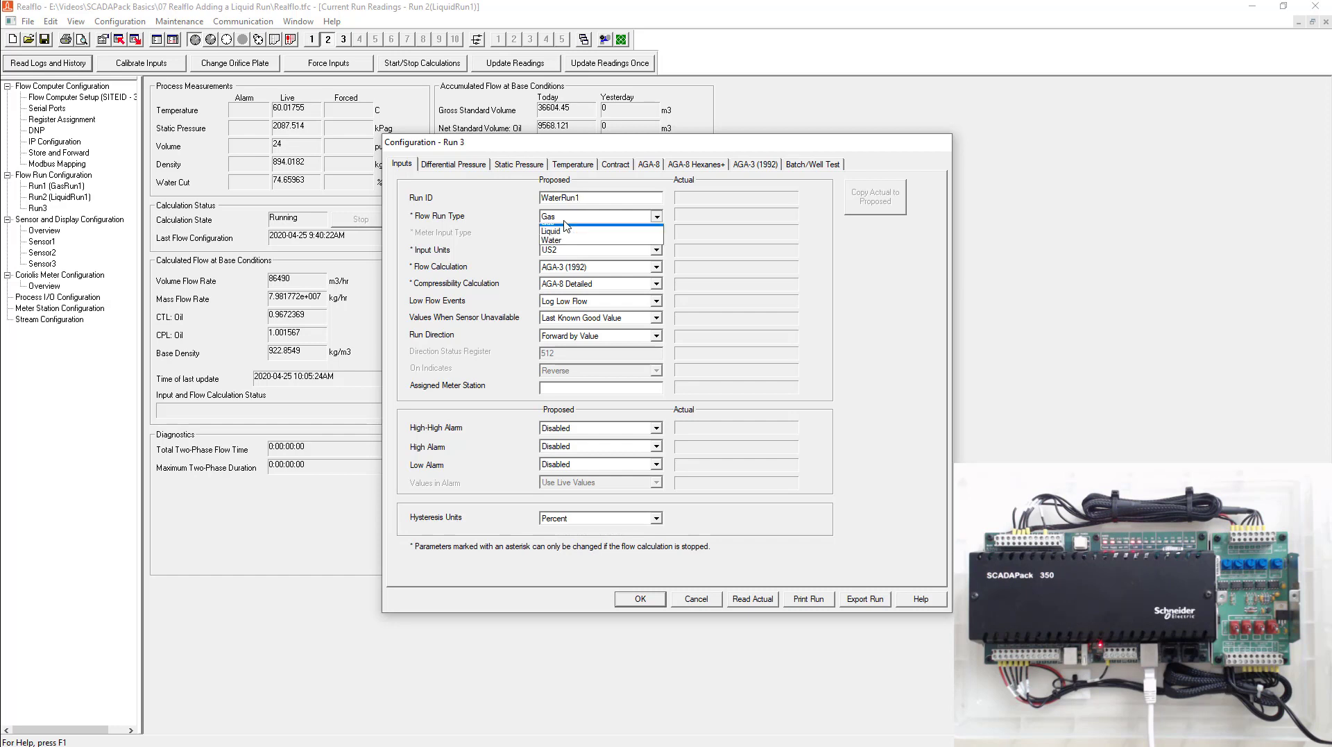
left_click(564, 249)
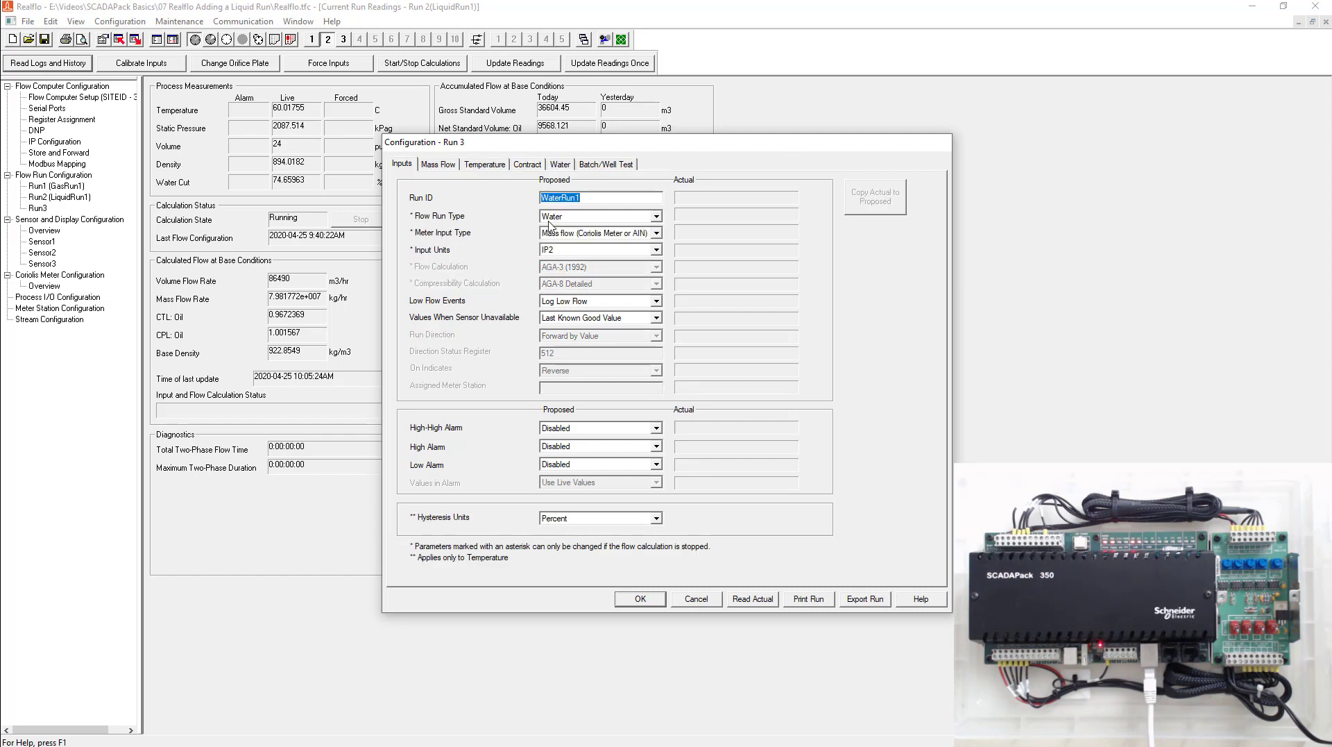
- Set Run 3's meter input type to Volume (Pulse) and its input units to Metric4
left_click(587, 233)
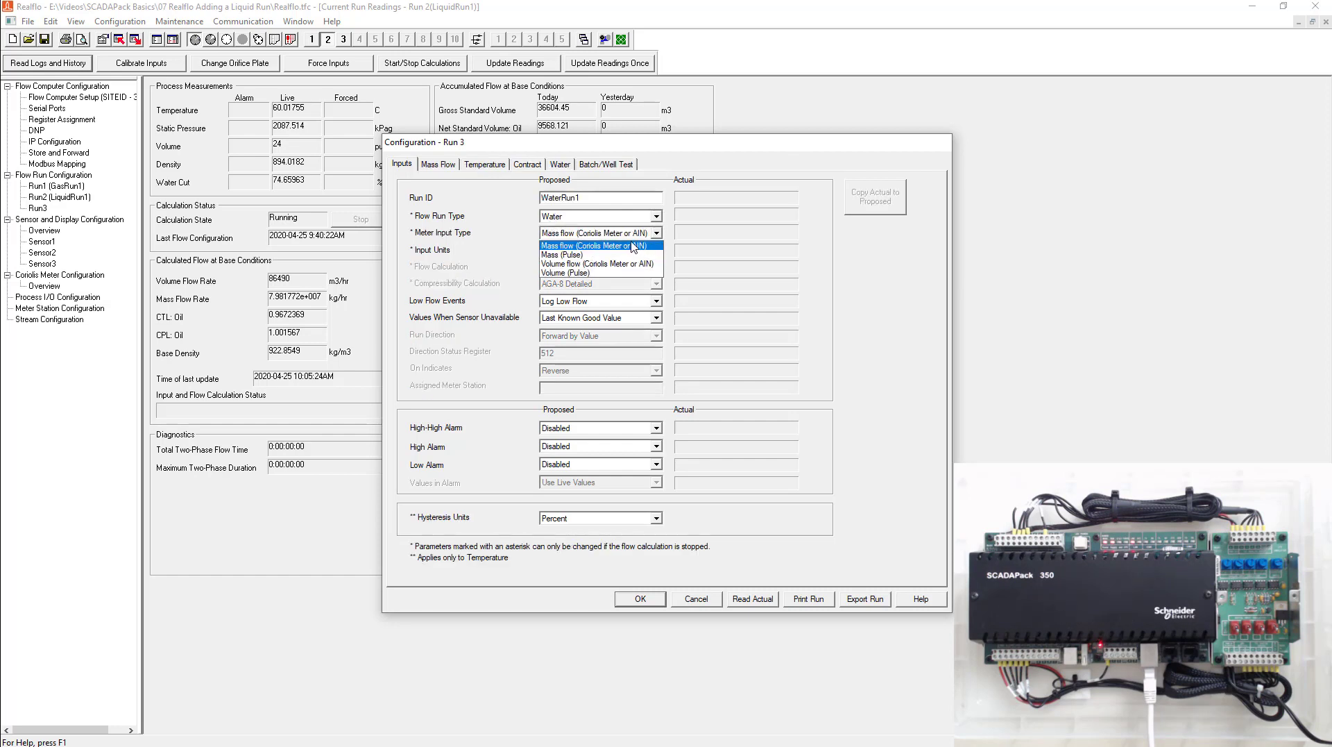
left_click(614, 273)
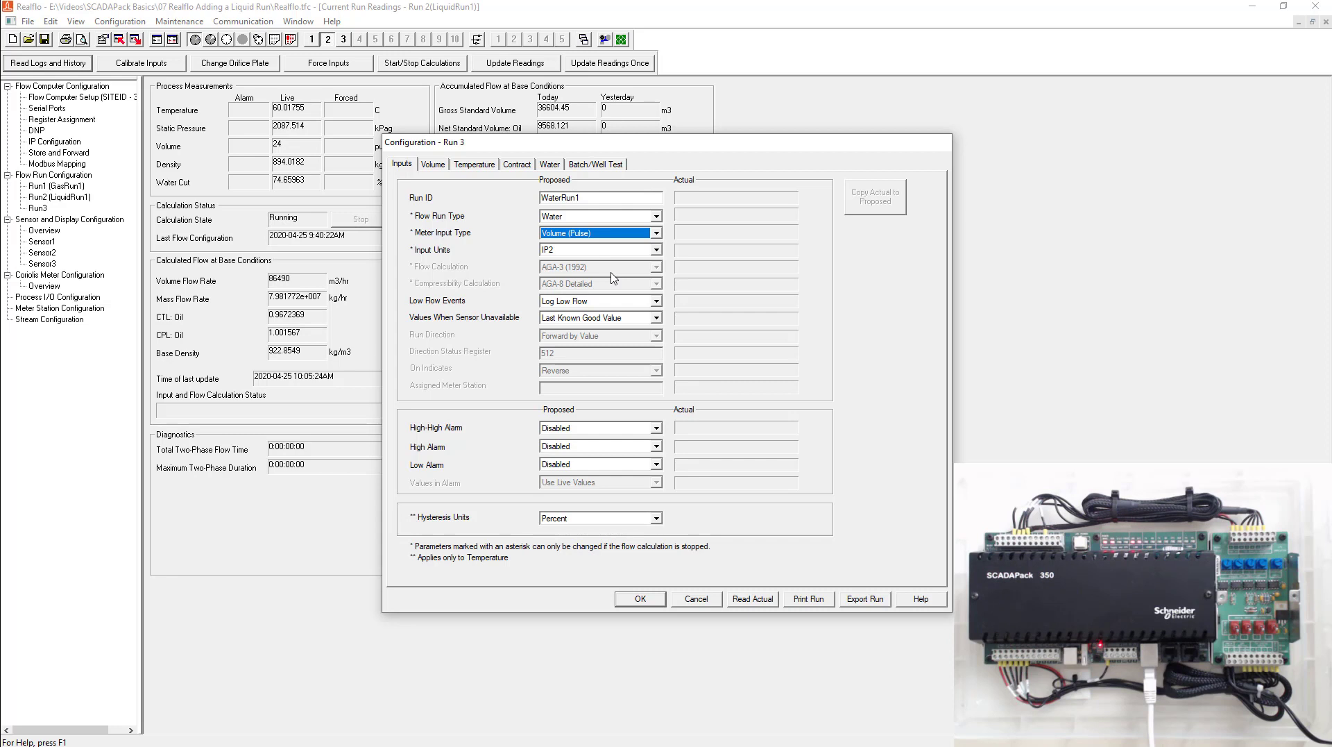
left_click(567, 252)
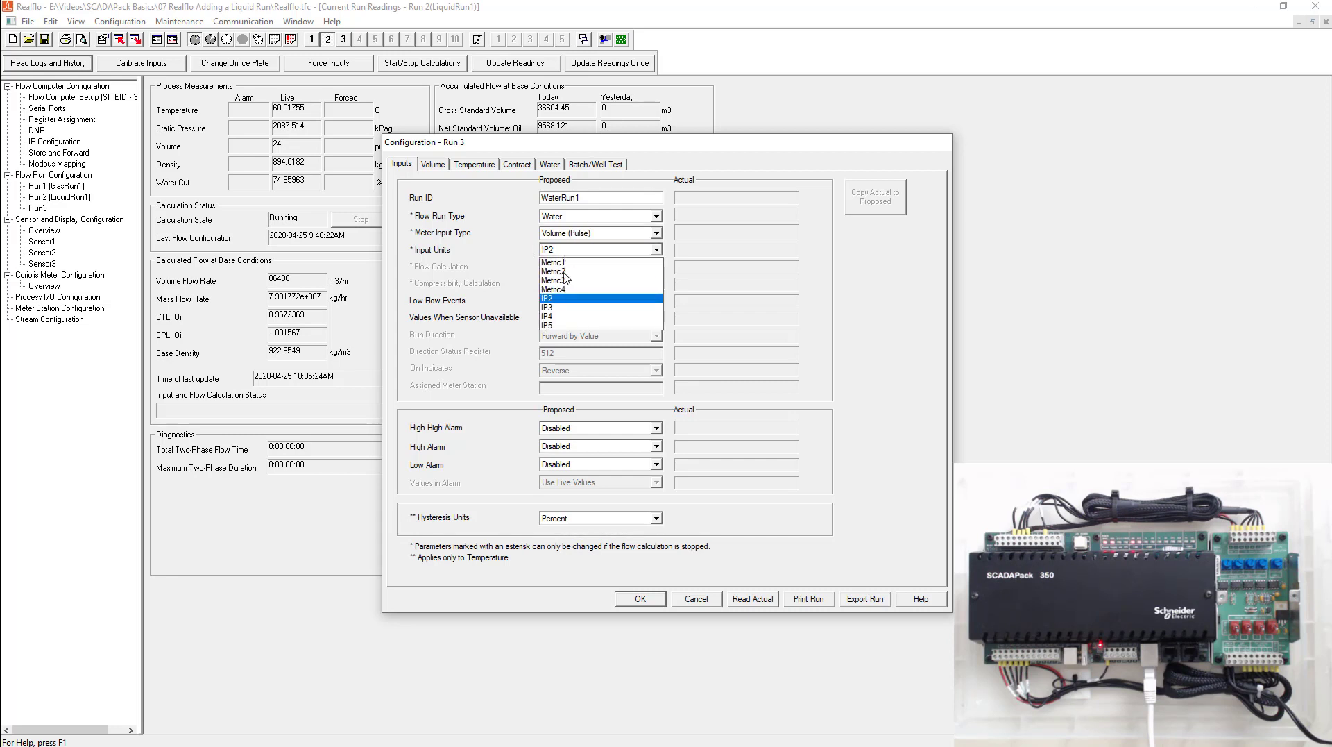
left_click(567, 290)
left_click(572, 251)
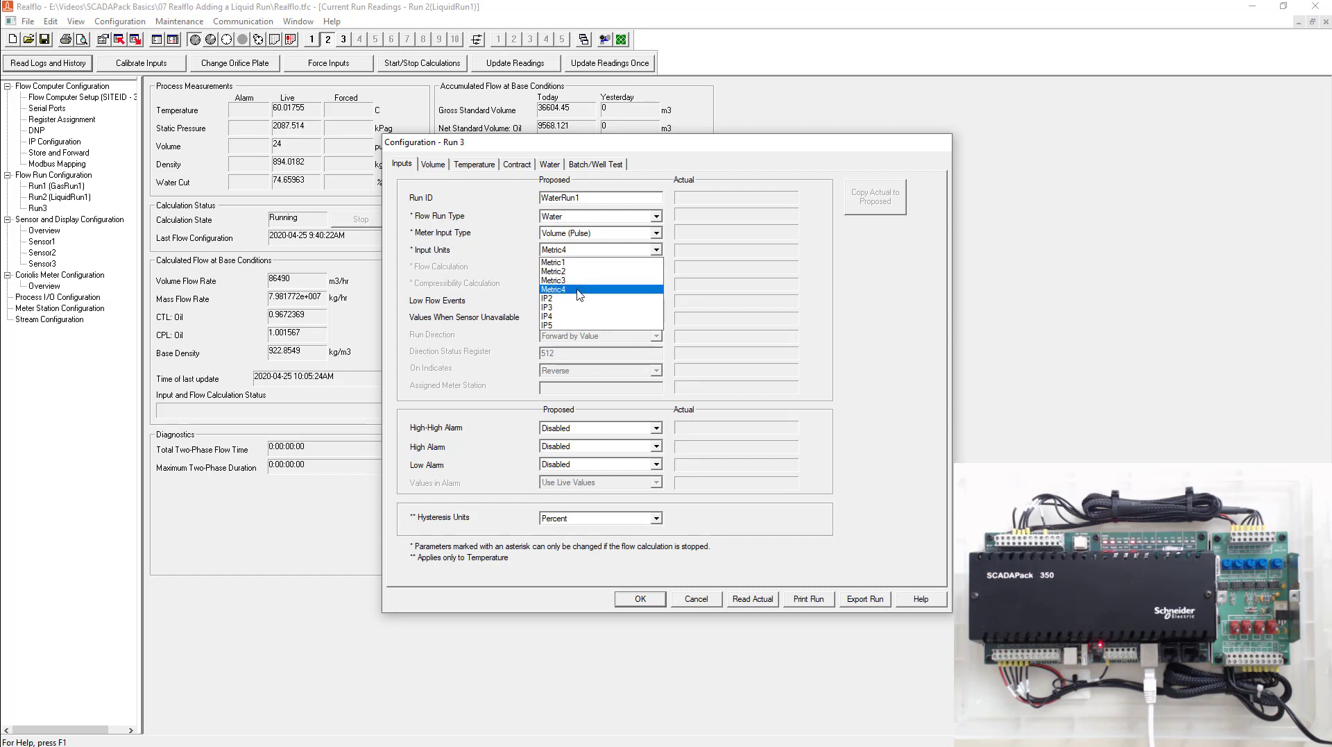
left_click(579, 290)
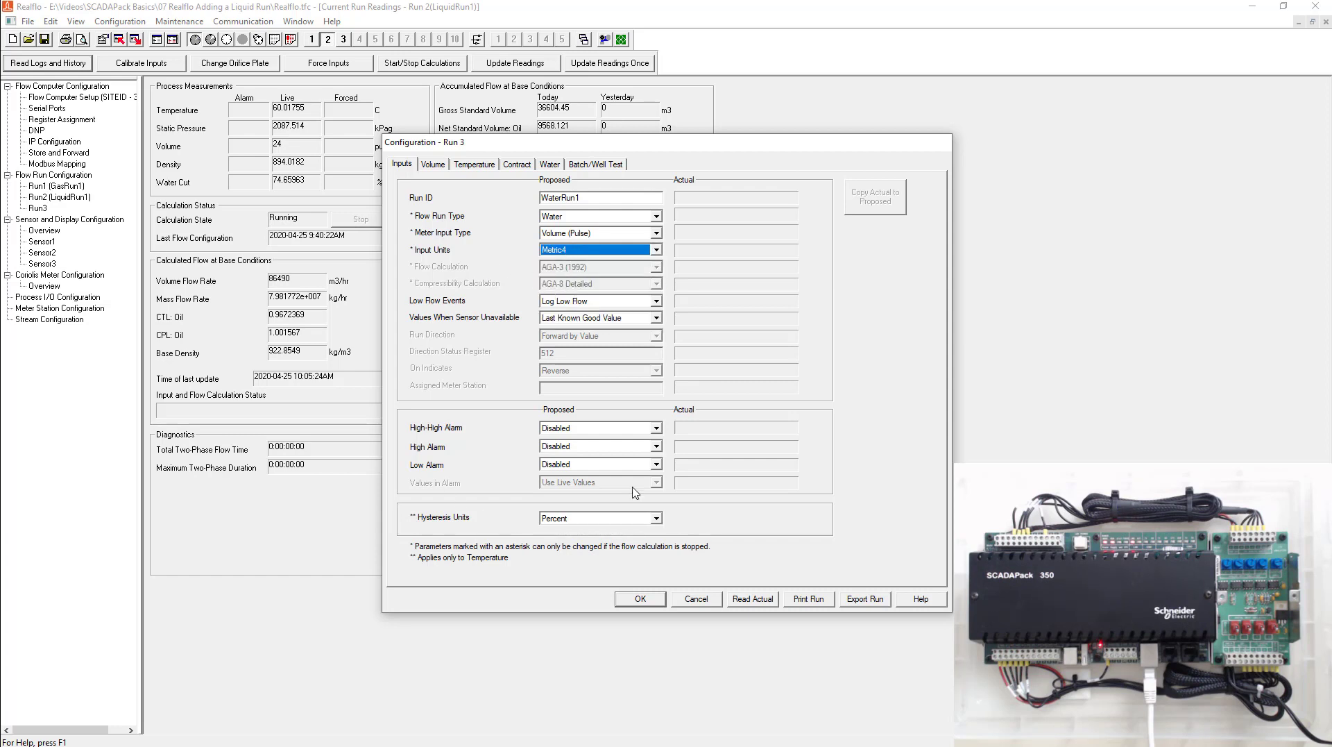
- Set the volume input register of Run 3 to 30009
left_click(431, 164)
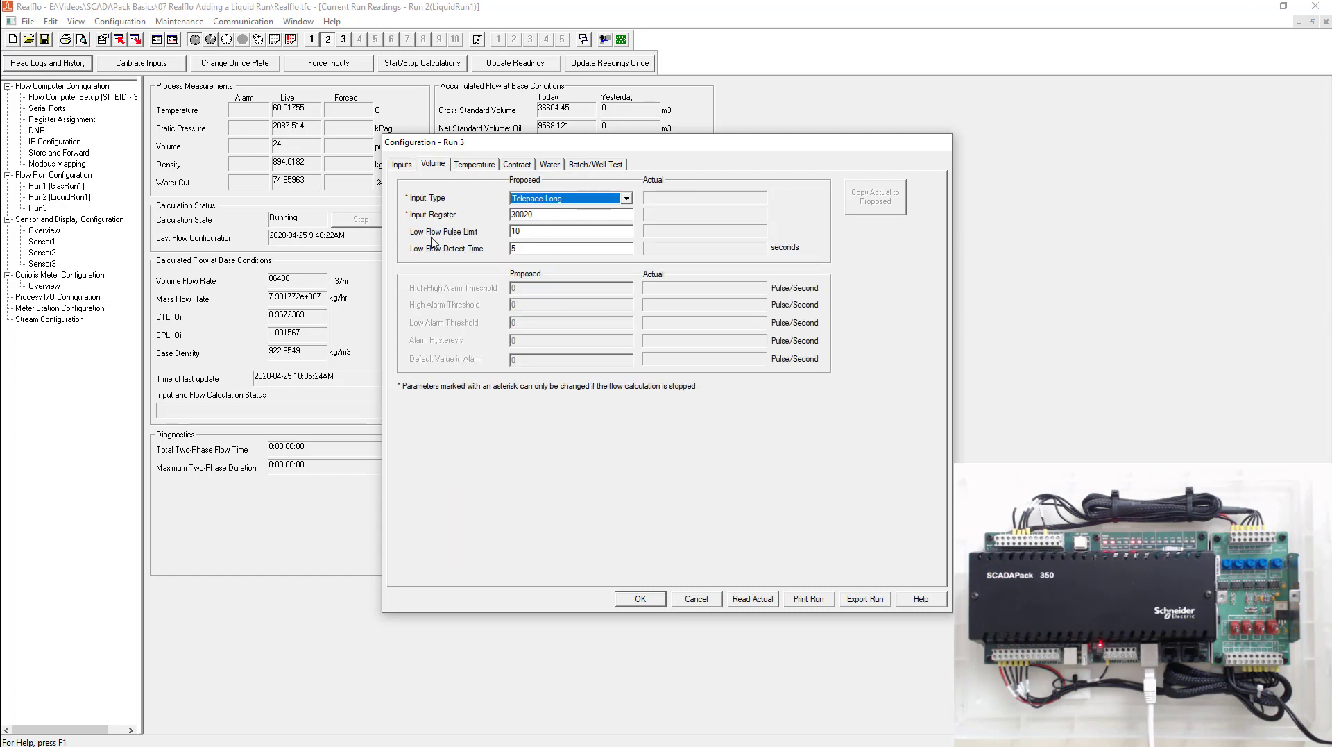
left_click(545, 215)
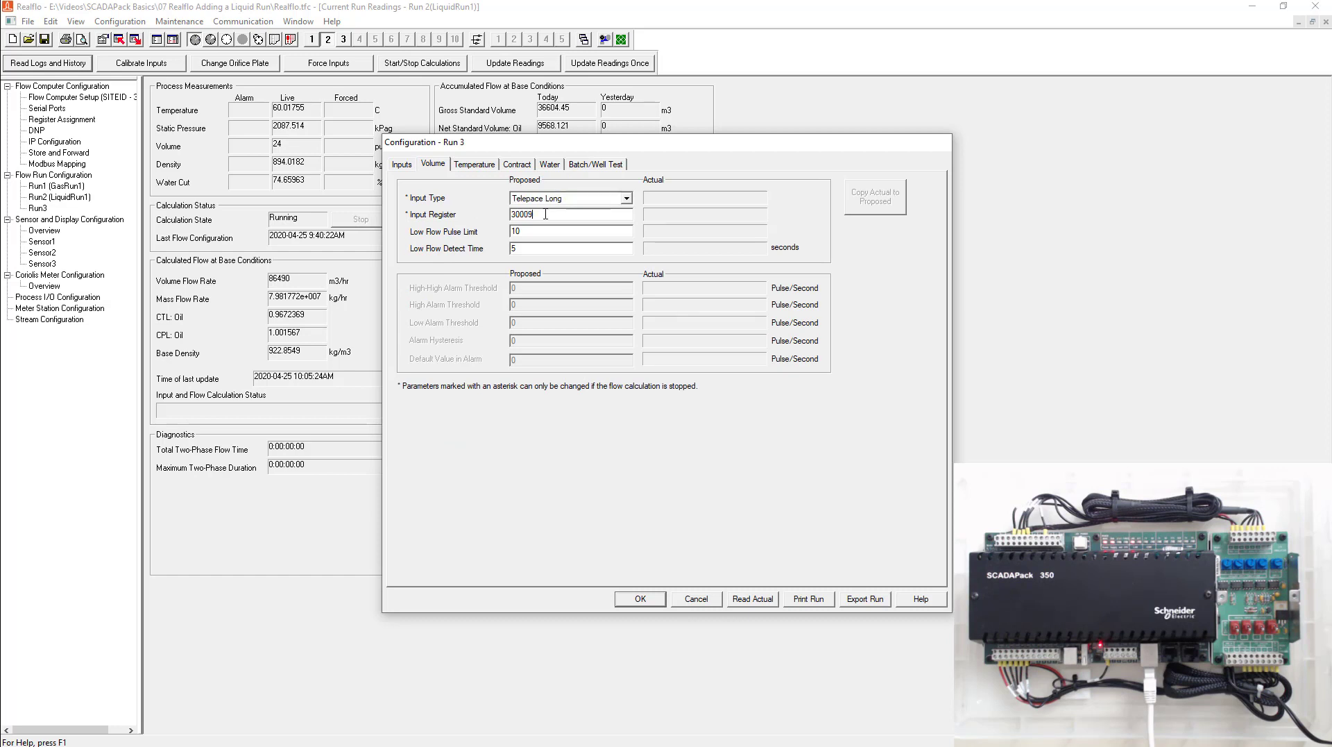
left_click_drag(546, 216, 505, 217)
left_click(541, 214)
- Set the temperature input register of Run 3 to 30003
left_click(475, 164)
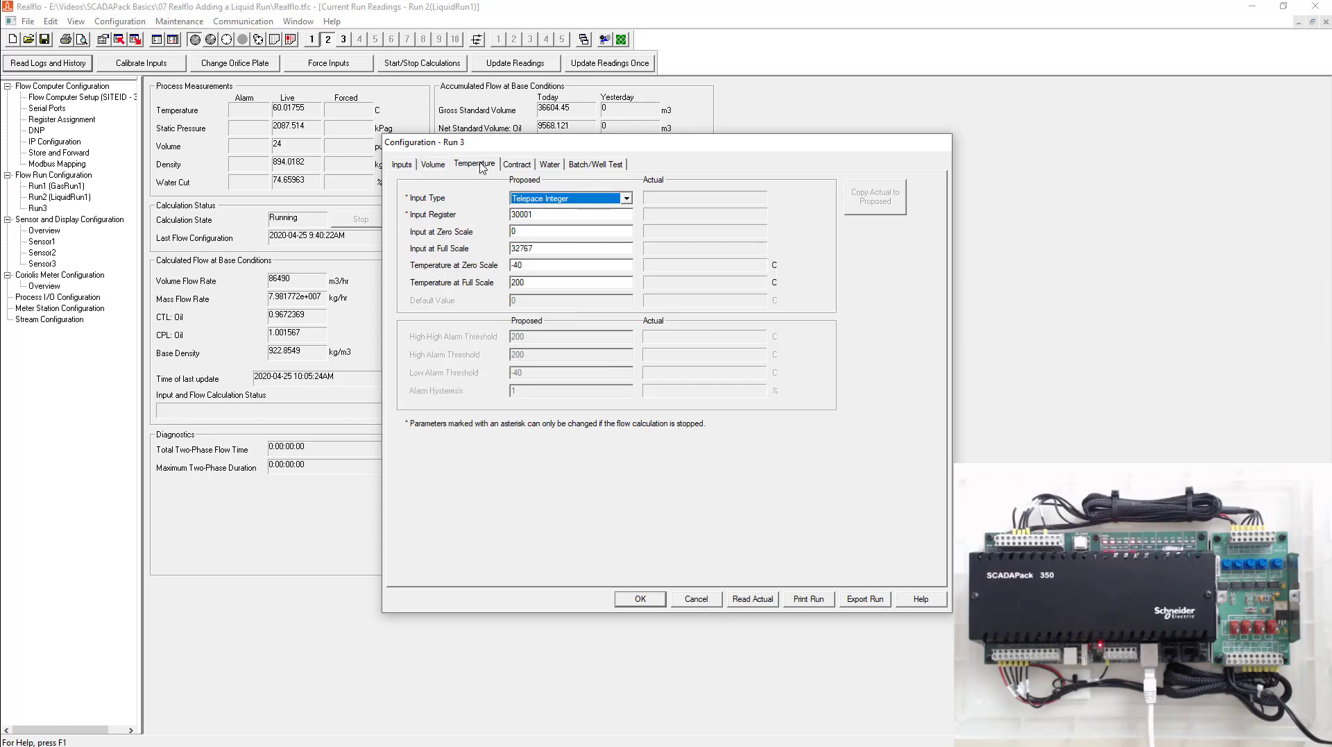
left_click(547, 216)
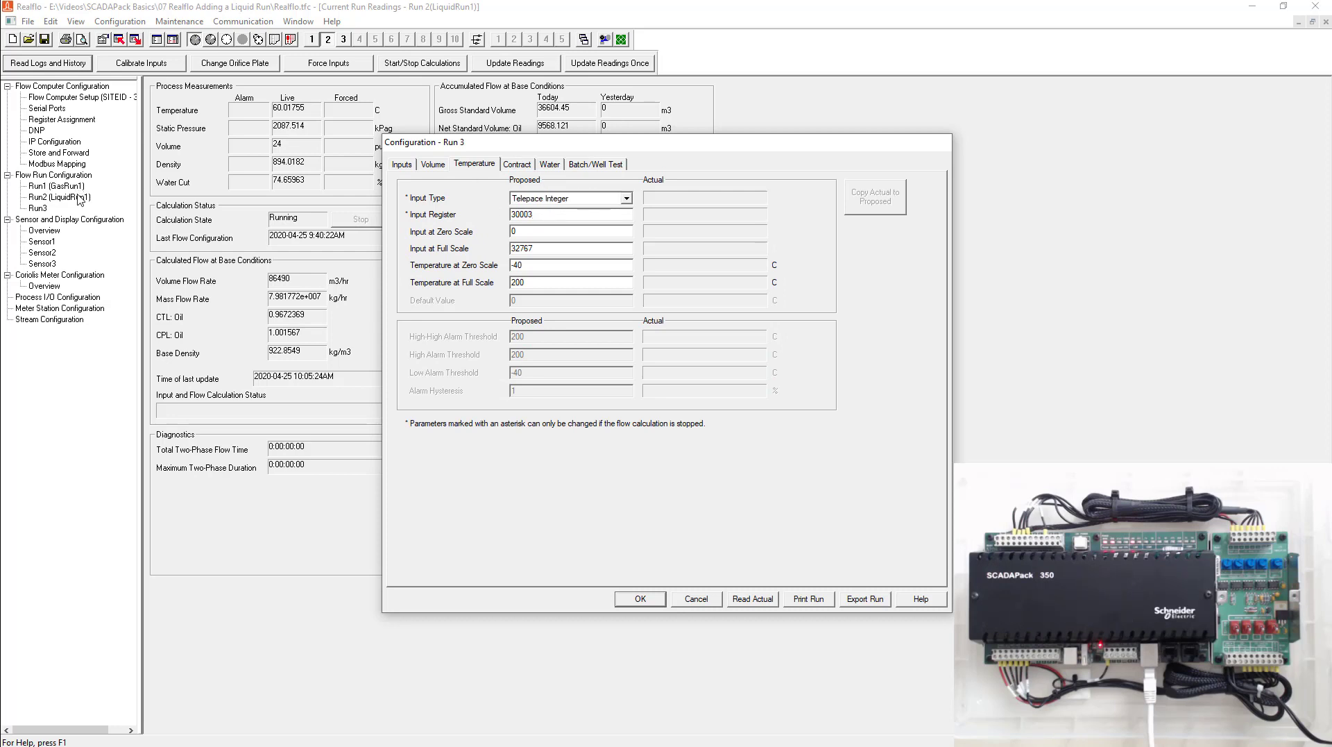
left_click_drag(530, 231, 485, 234)
left_click(519, 267)
- Set Run 3's contract units to Metric4 and contract hour to 8, and apply the standard base conditions
left_click(519, 164)
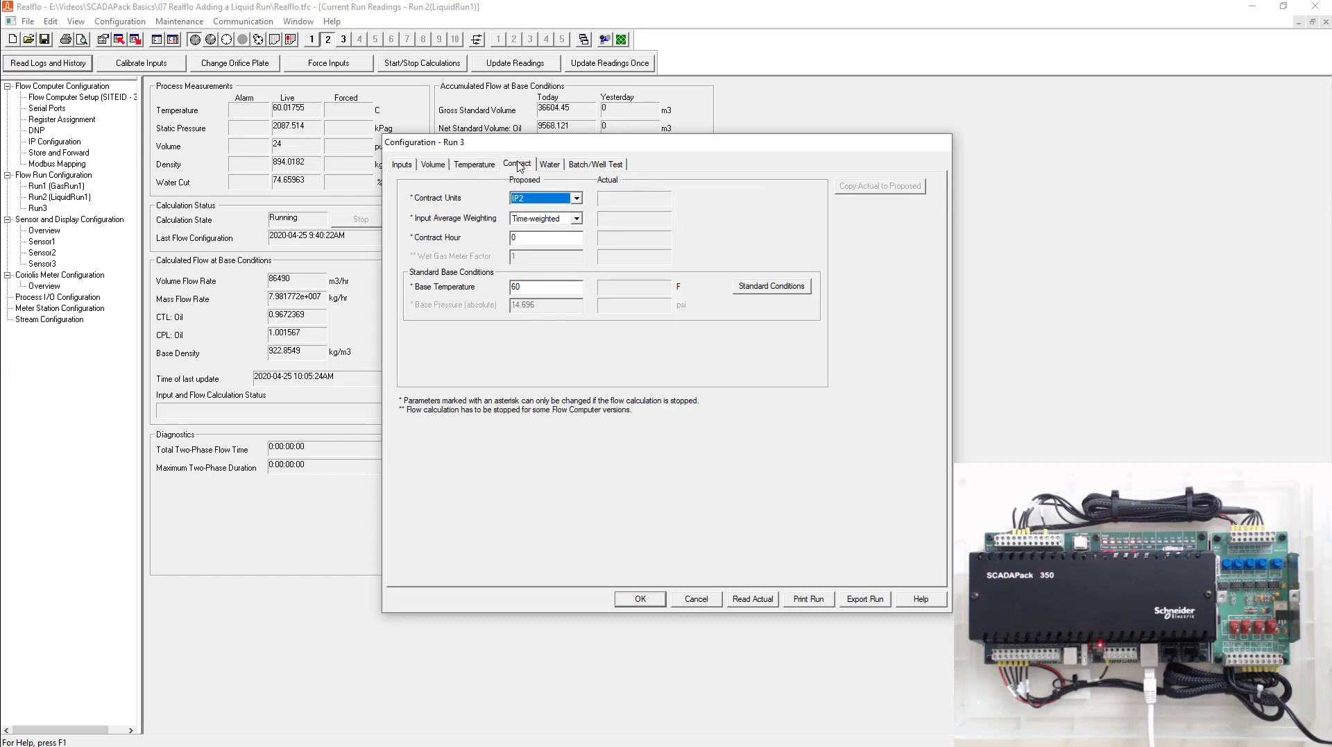
left_click(555, 200)
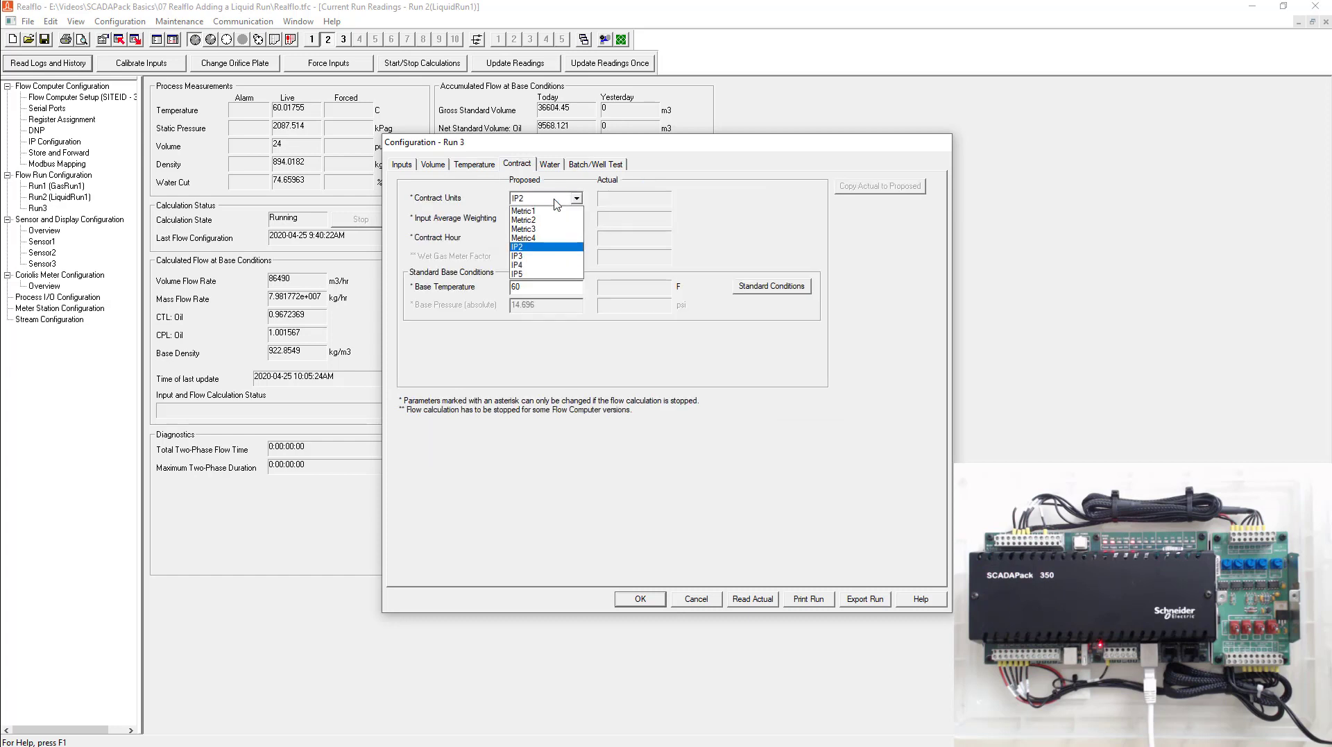
left_click(540, 239)
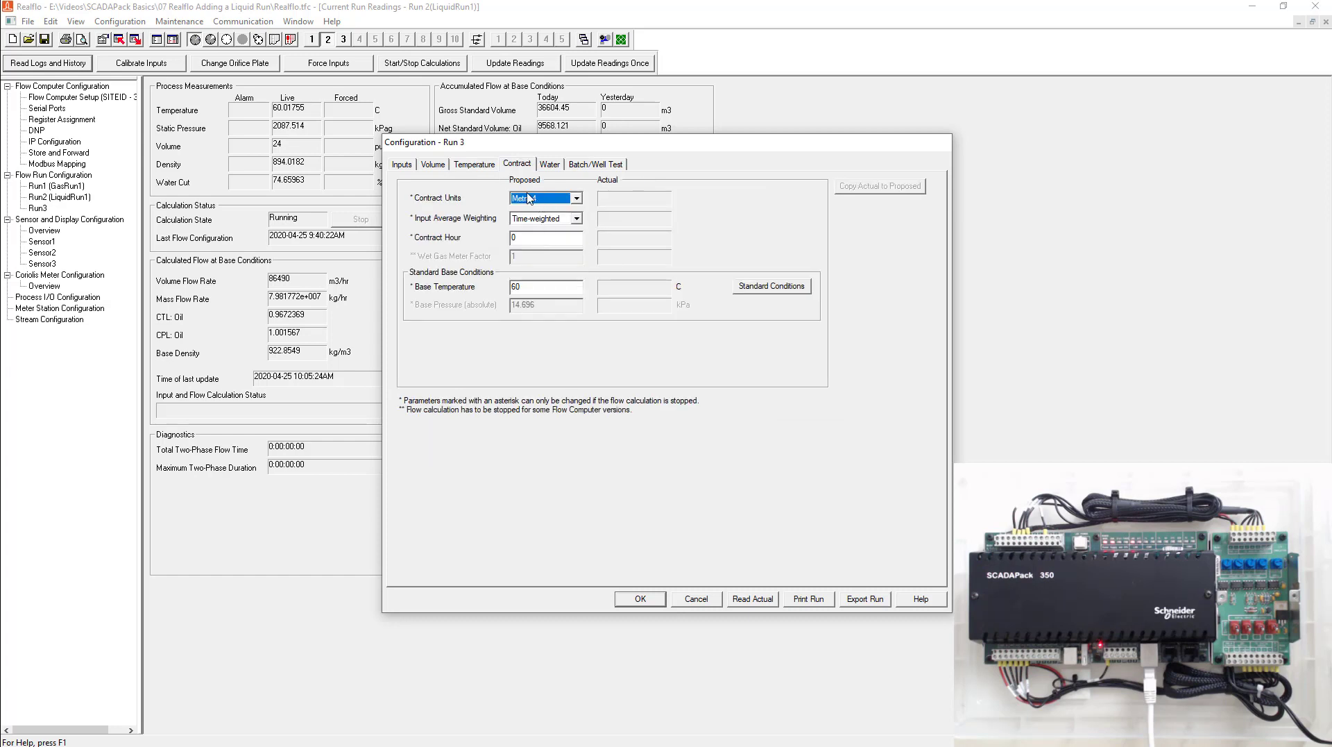
double_click(520, 238)
left_click(784, 290)
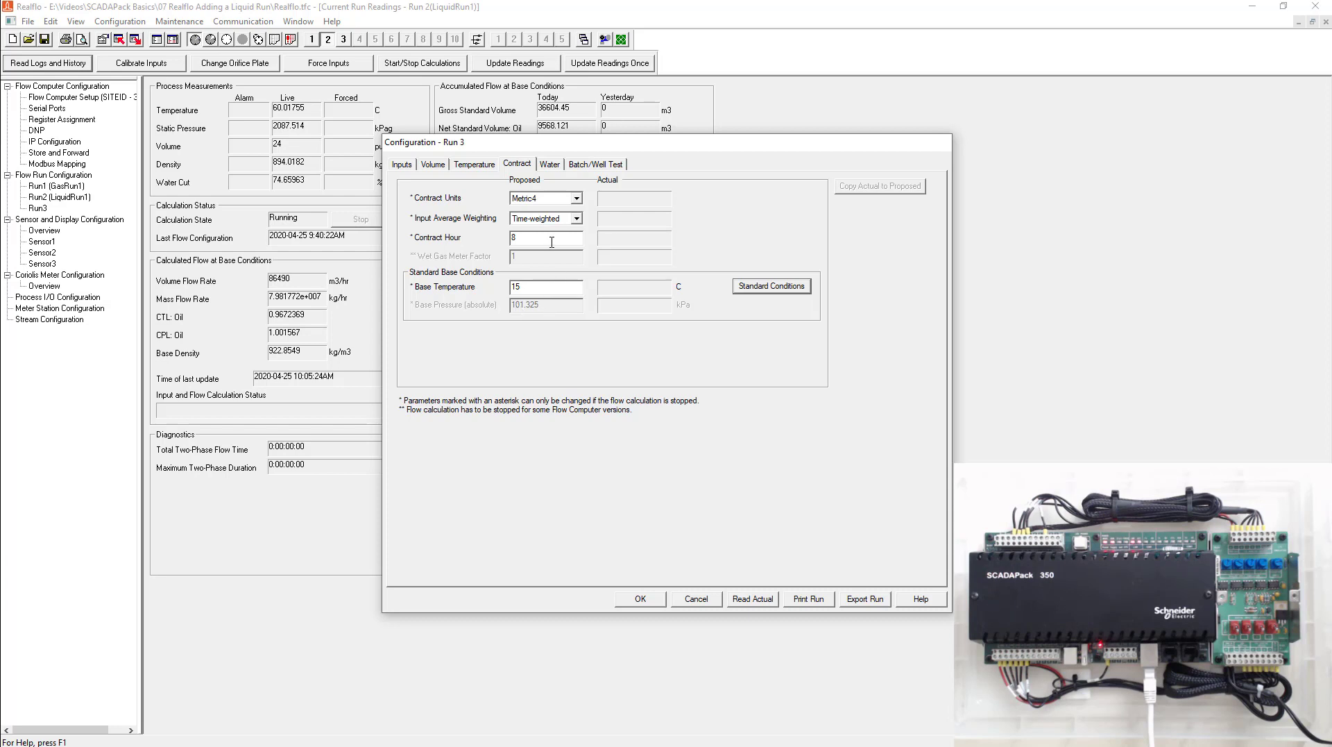
- Set the water volume correction type to Water (API 11.4.1), check the batch settings and accept the Run 3 configuration
left_click(552, 165)
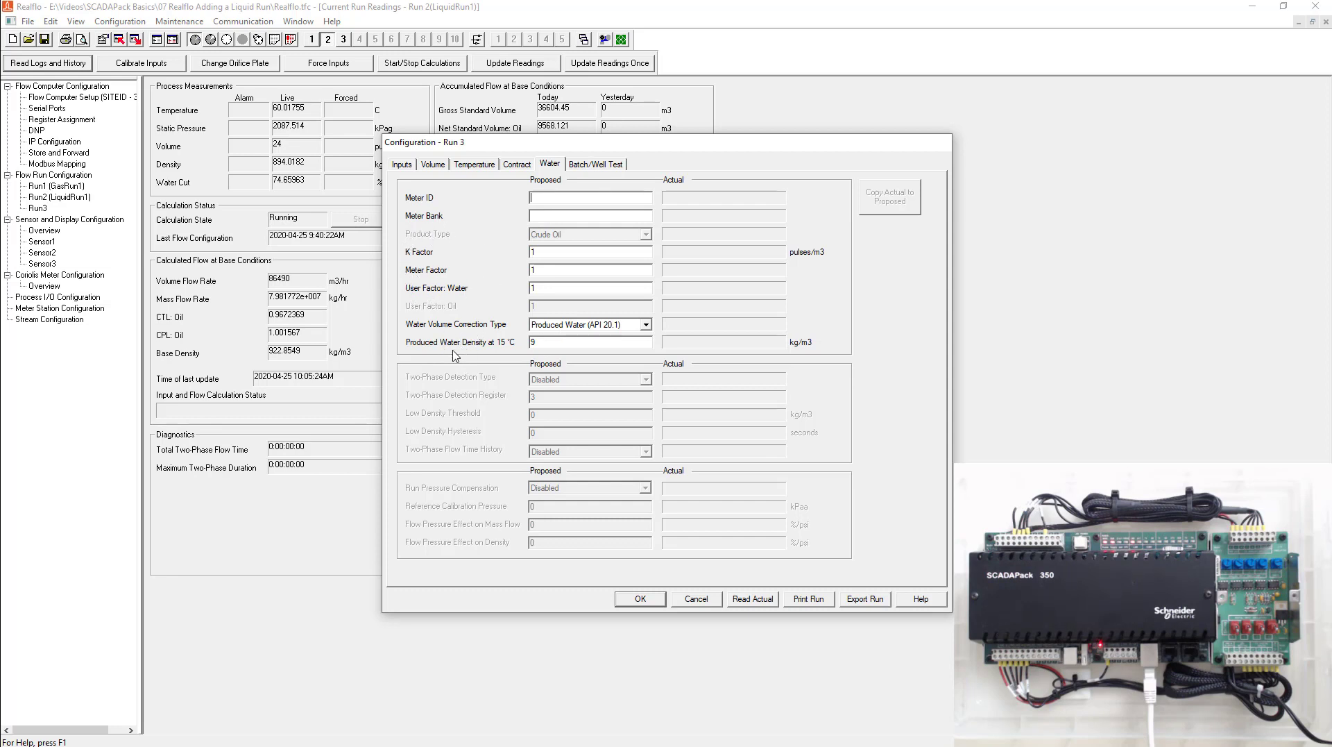
left_click(611, 329)
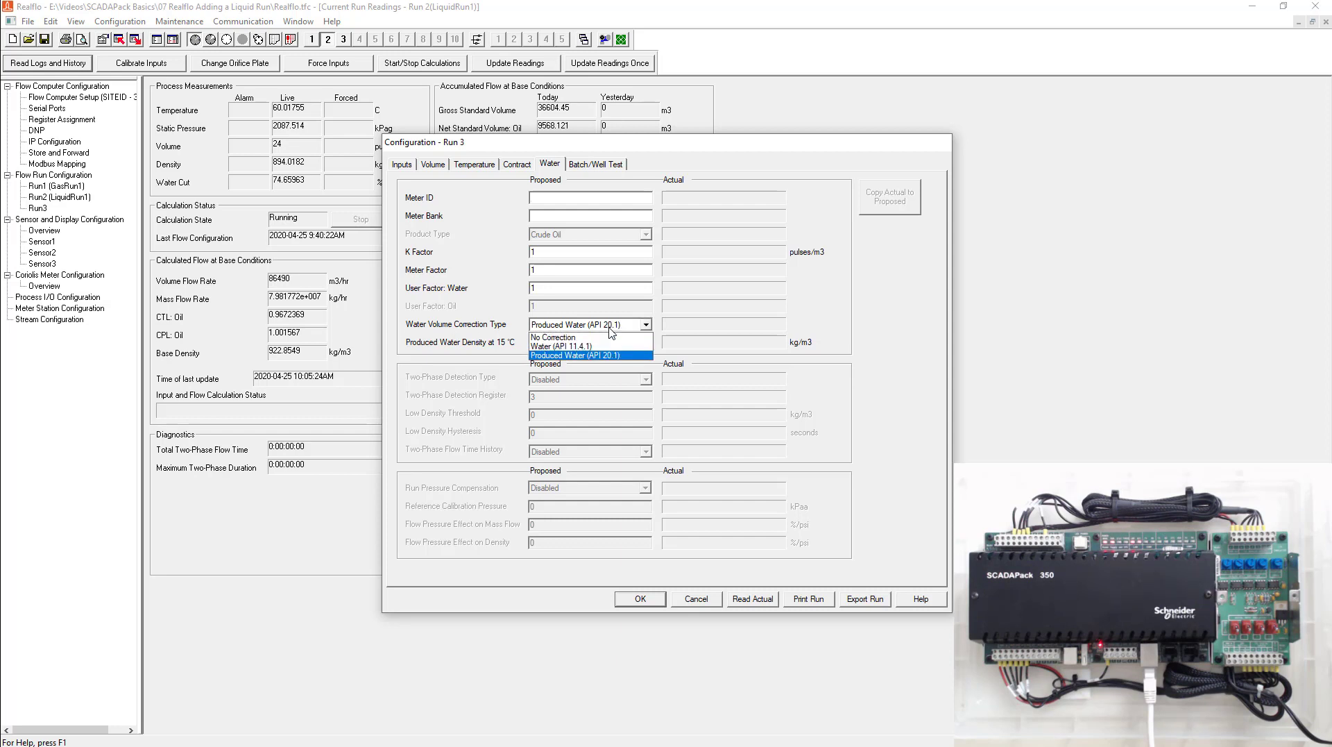
left_click(600, 346)
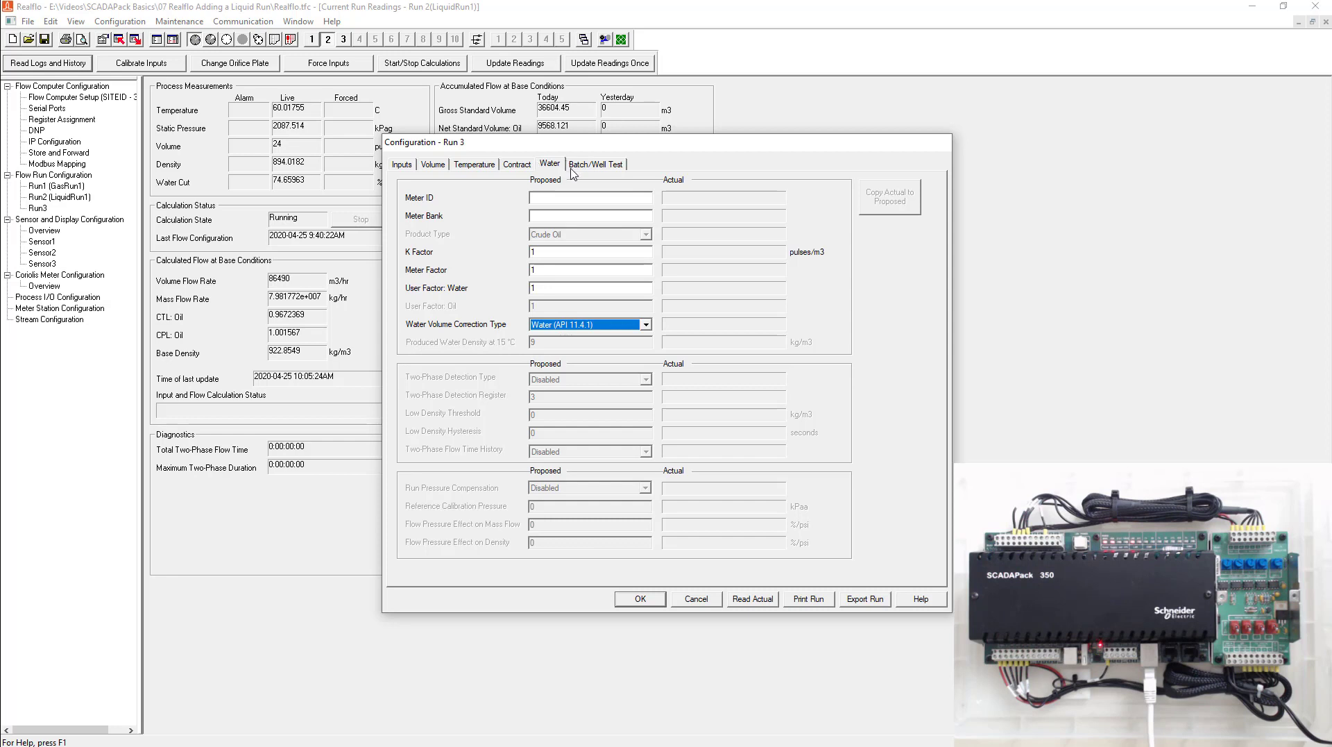
left_click(606, 165)
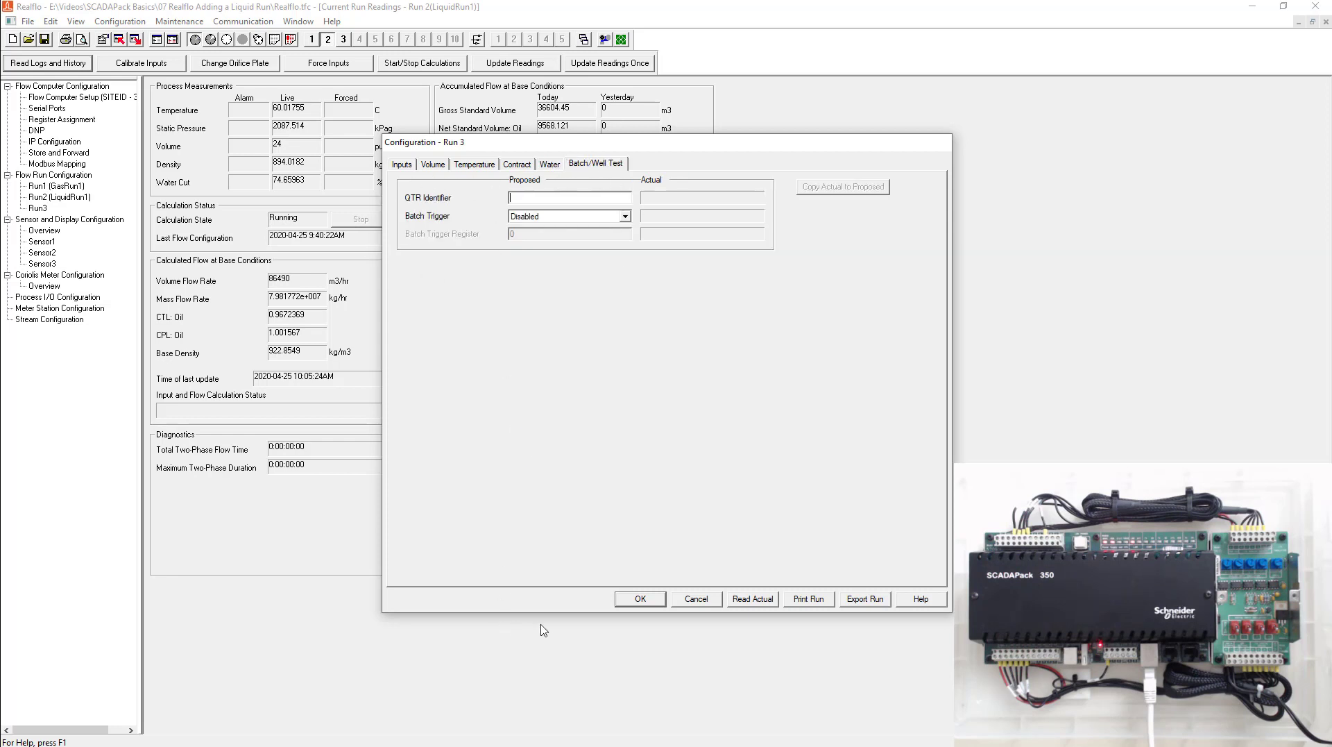
left_click(640, 600)
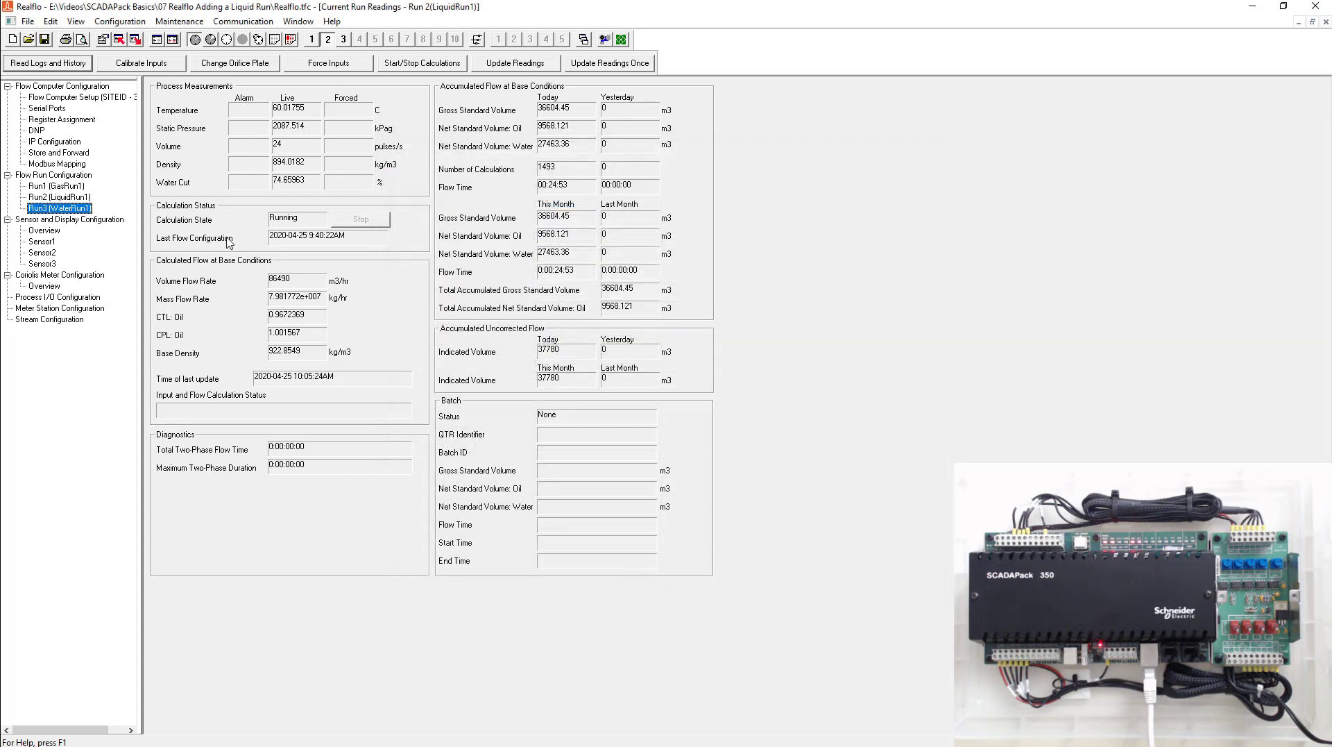
- Write only the Flow Run and Sensor Configuration to the flow computer
left_click(134, 41)
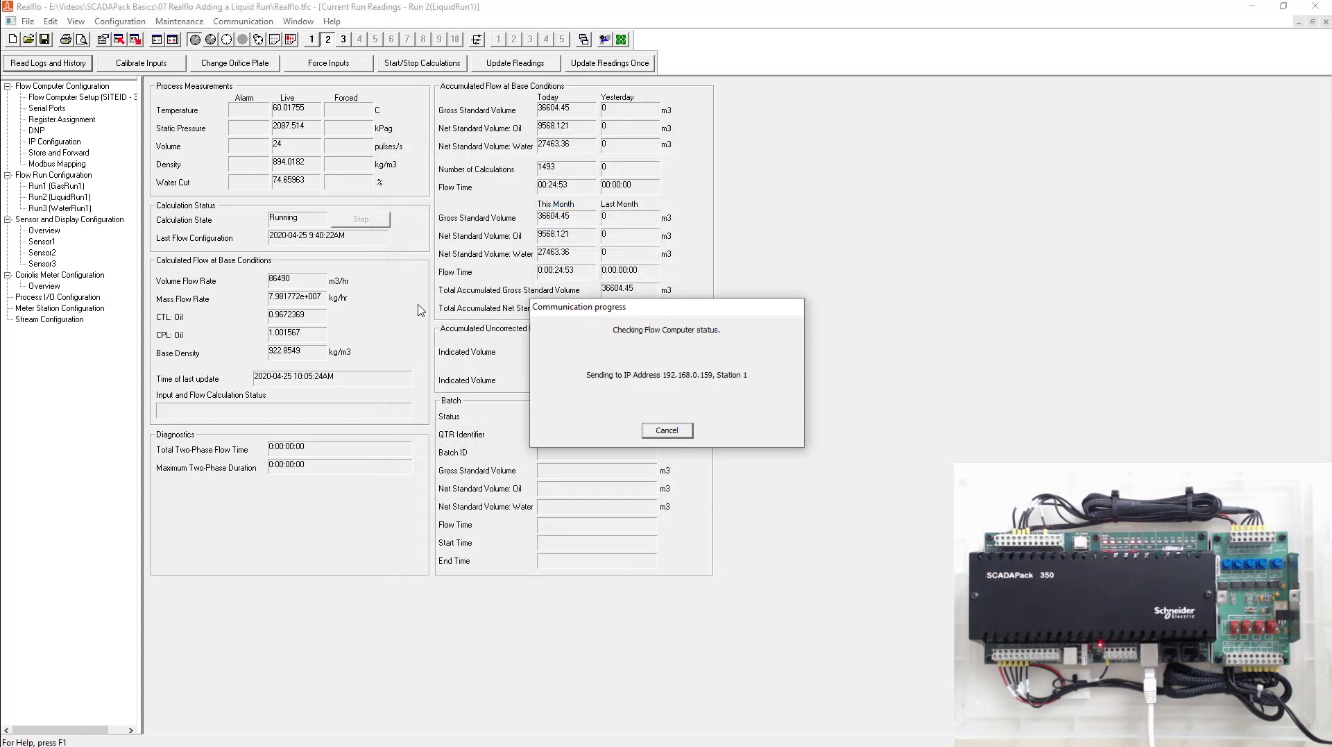
left_click(498, 268)
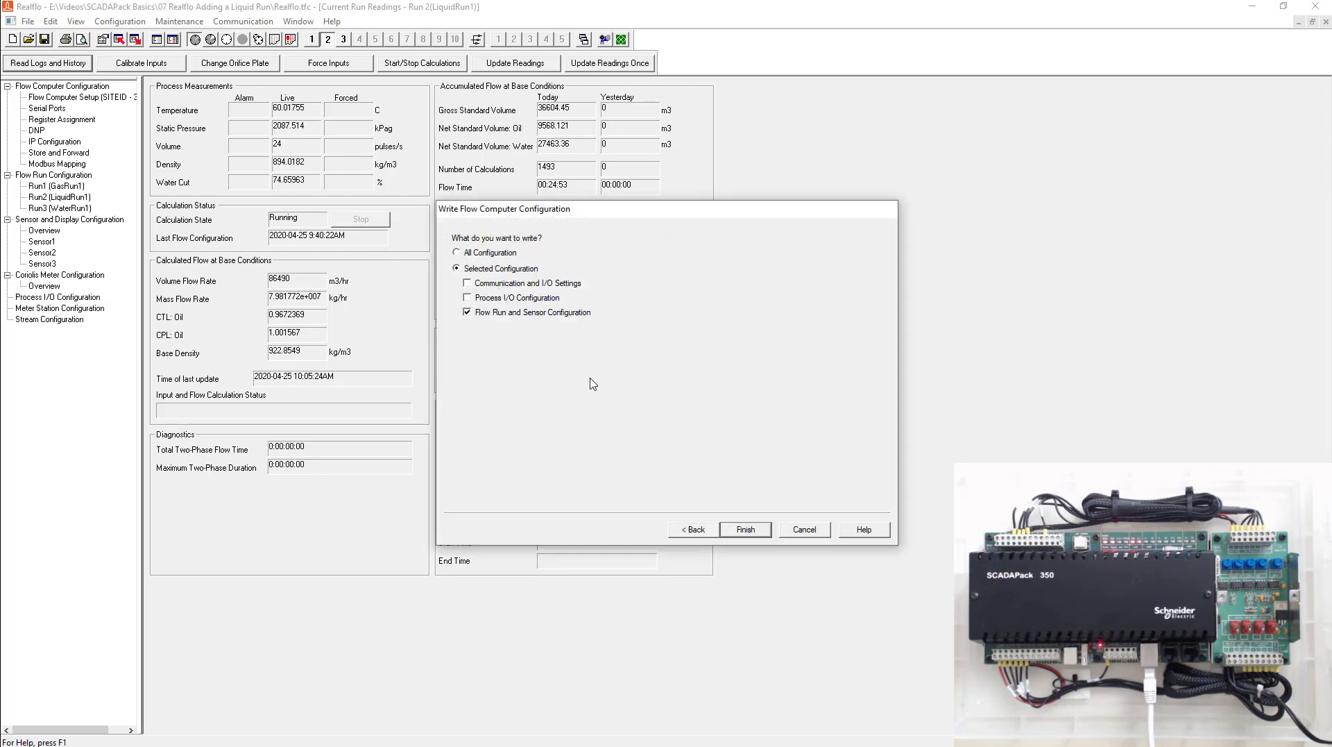
left_click(746, 530)
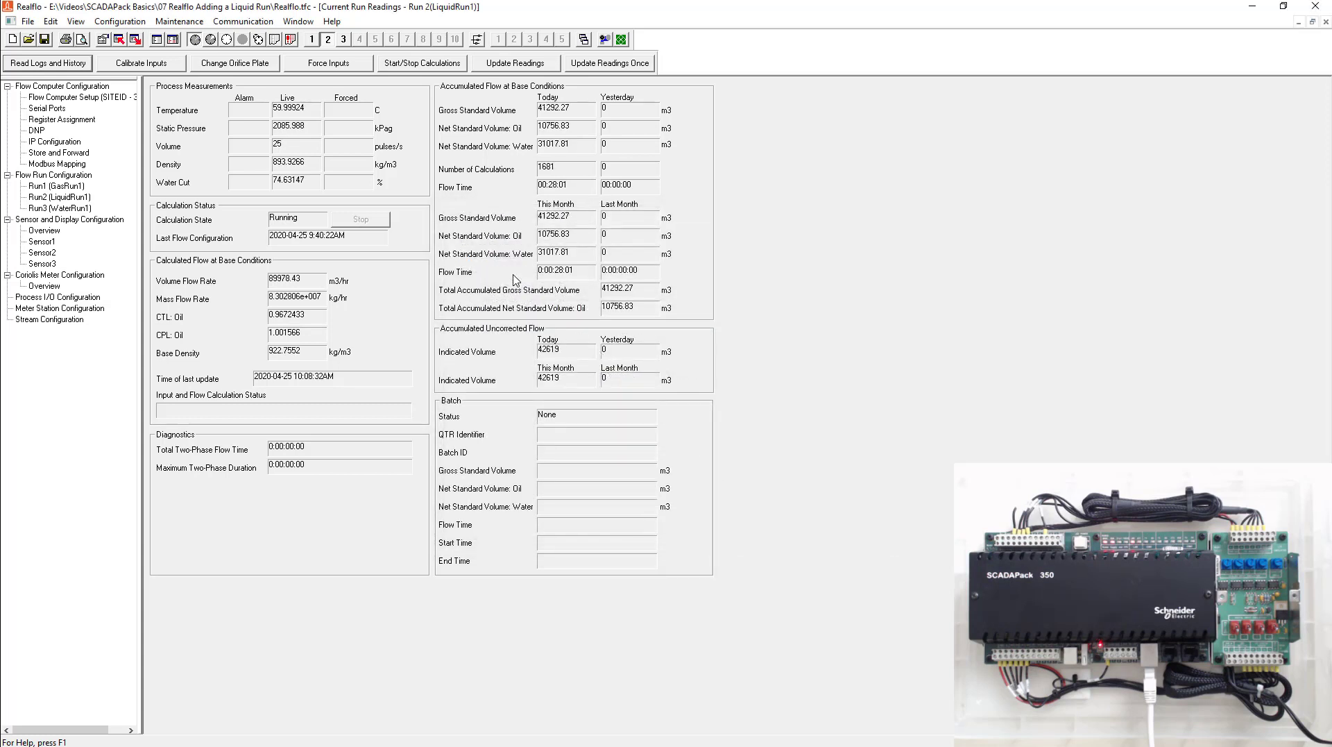
- View live updated readings for Run 3 and stop the continuous update
left_click(510, 65)
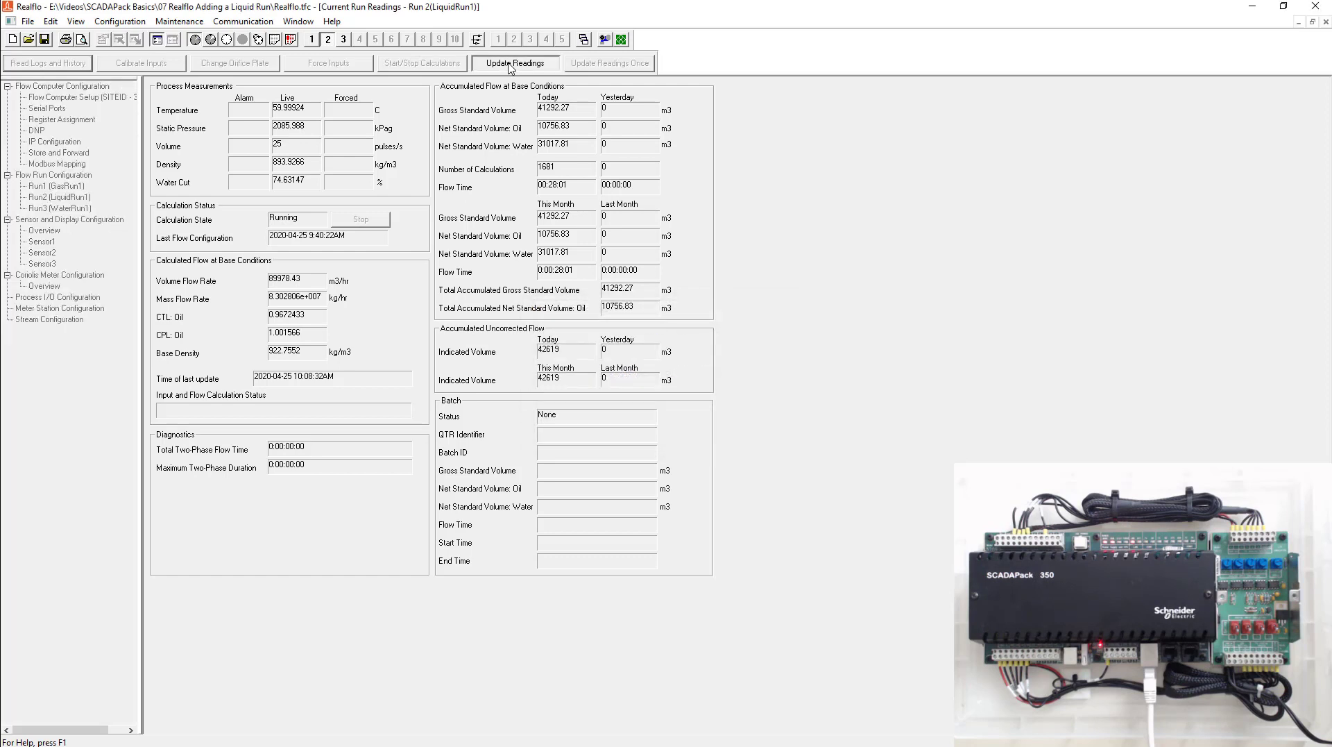
left_click(343, 40)
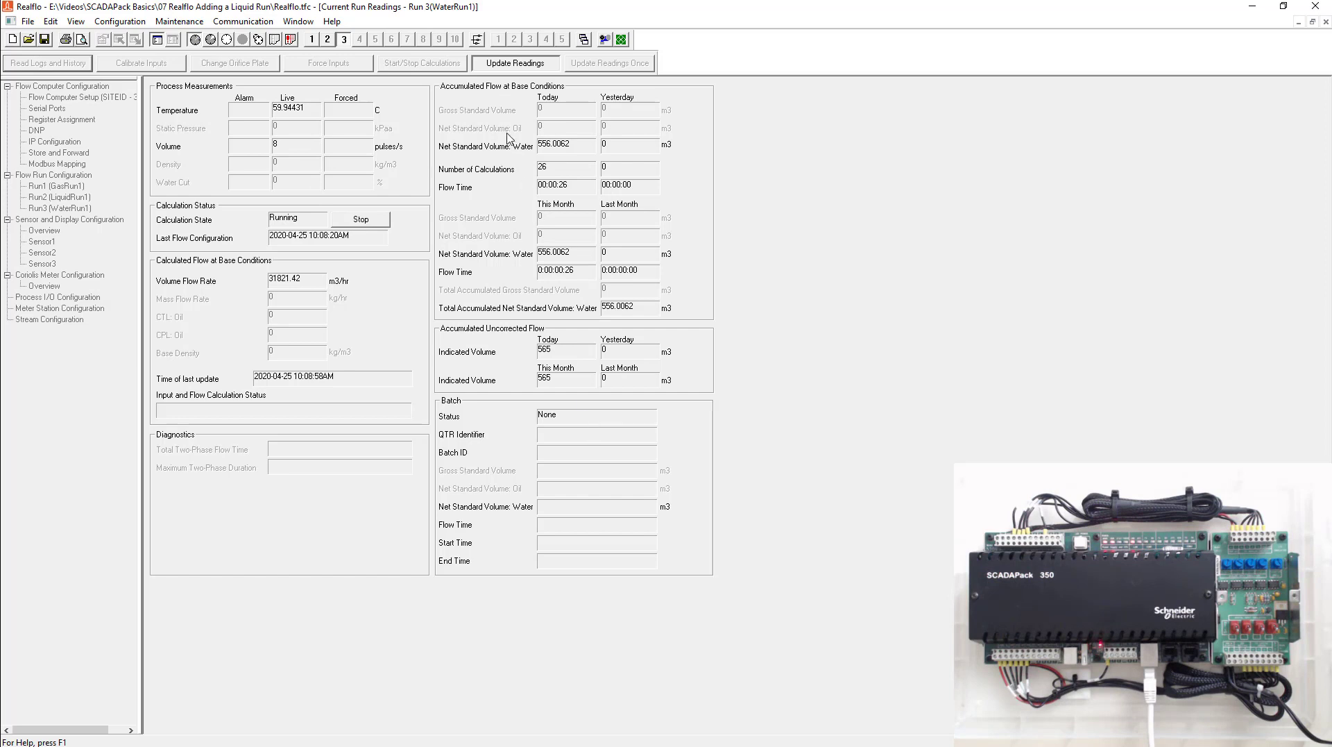
left_click(507, 66)
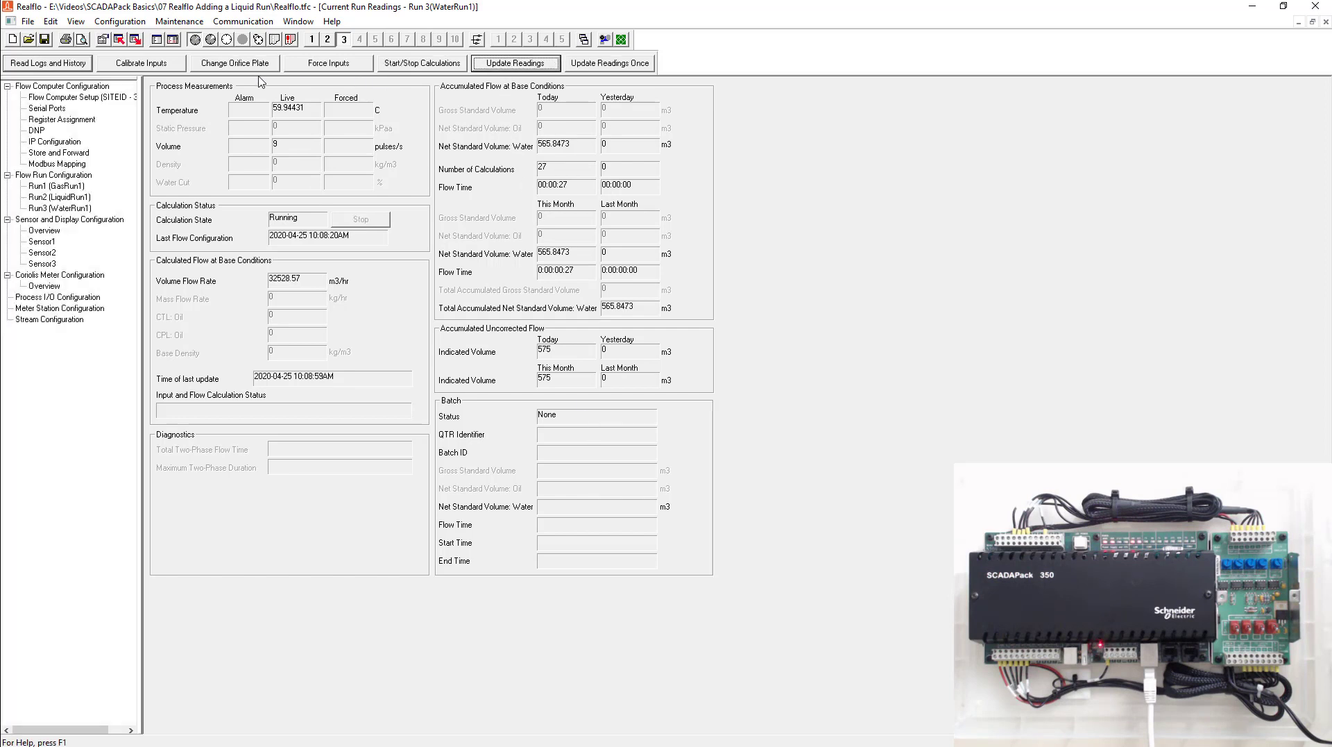